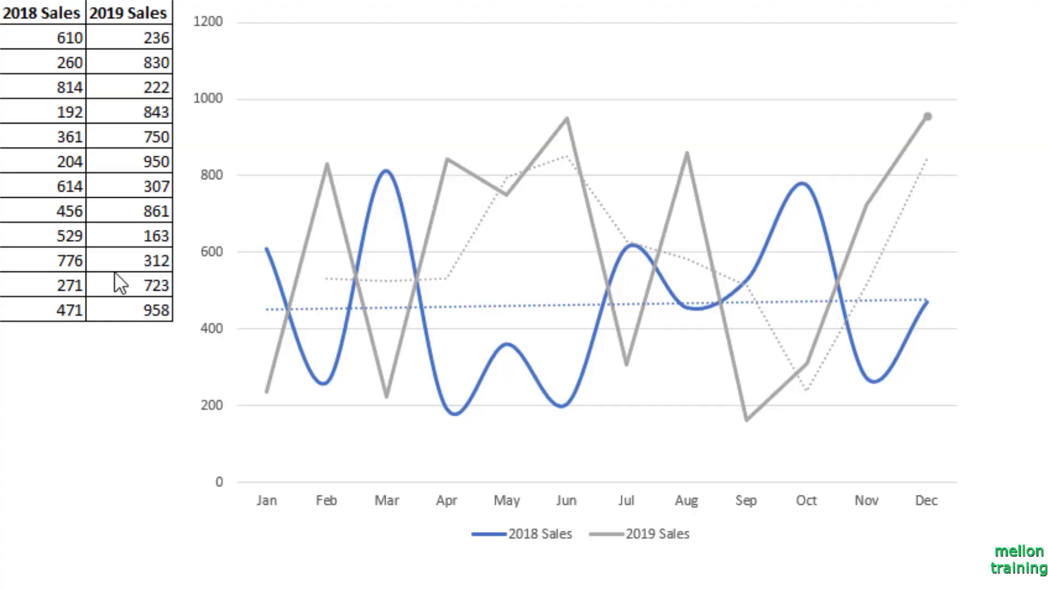
# Change January 2018 sales to 800, January 2019 to 120 and February 2018 to 500
pyautogui.click(42, 32)
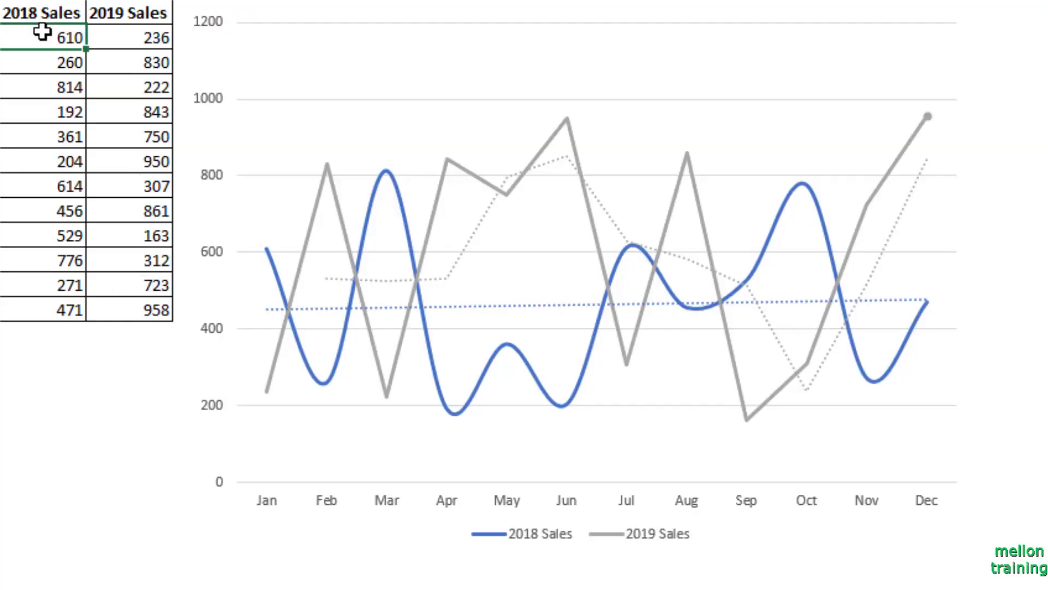
pyautogui.write('800')
pyautogui.press('Return')
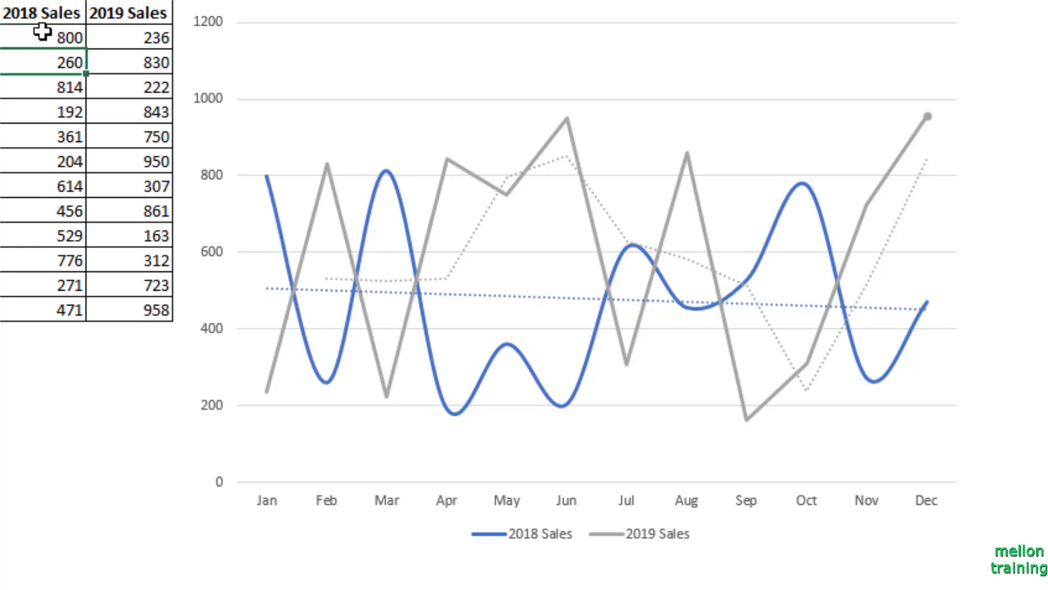
pyautogui.click(156, 45)
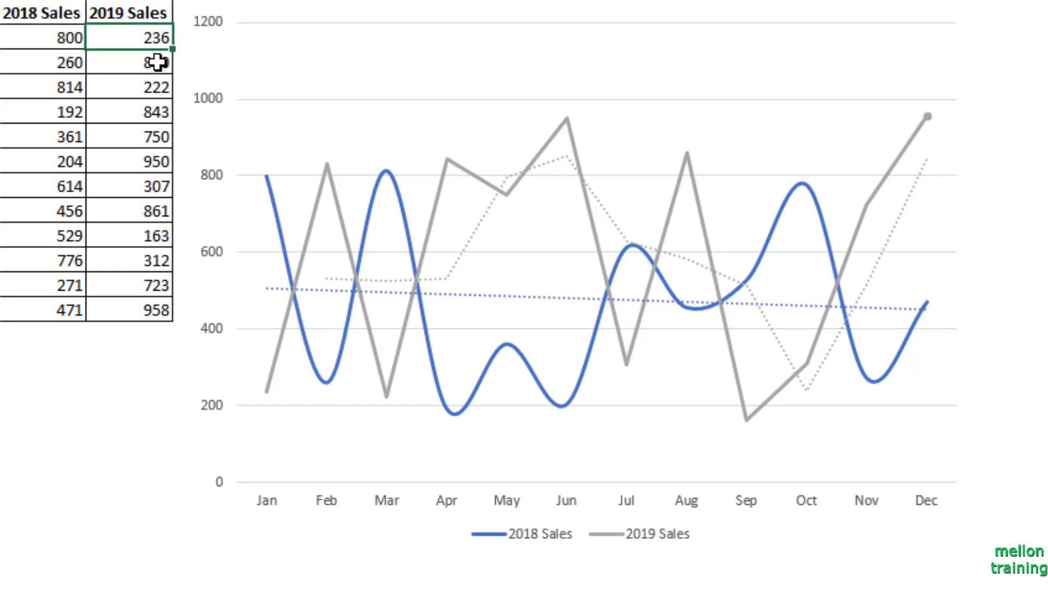
pyautogui.write('120')
pyautogui.press('Return')
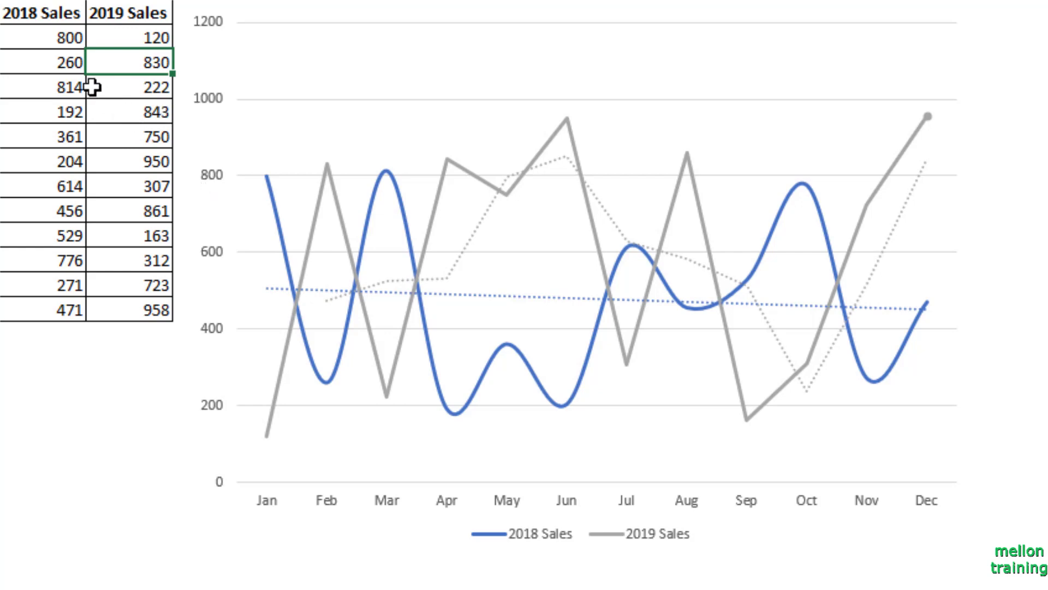
pyautogui.click(55, 62)
pyautogui.write('5')
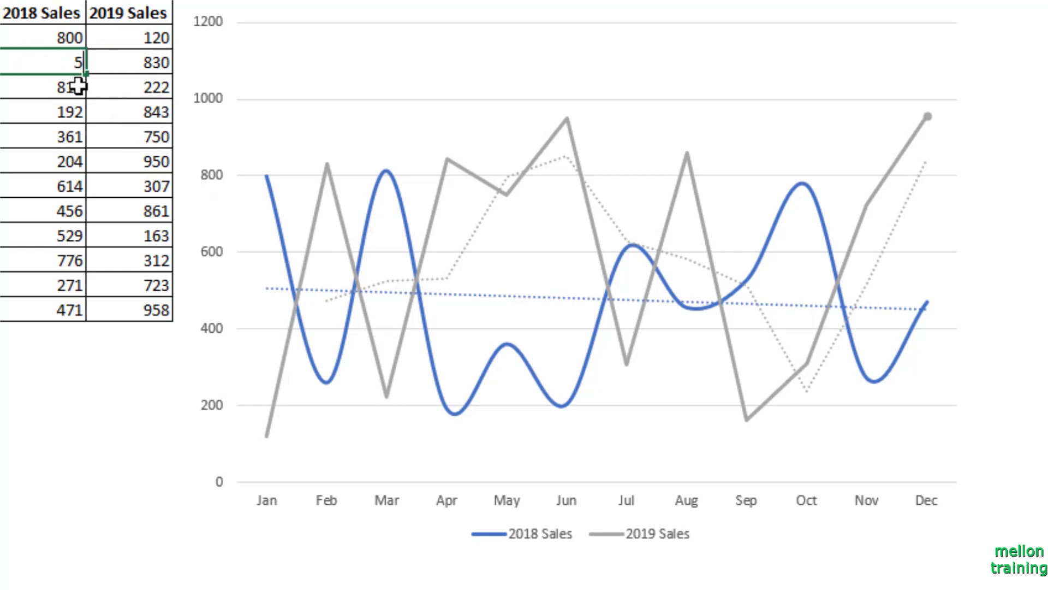
pyautogui.write('00')
pyautogui.press('Return')
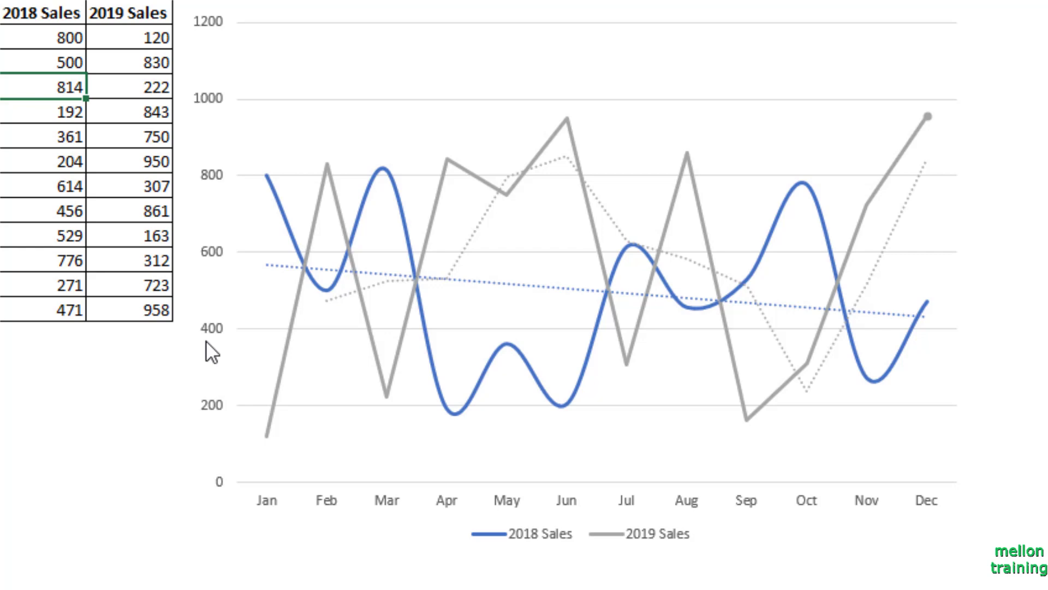
# Set December 2019 sales to 200 and December 2018 sales to 0
pyautogui.click(146, 312)
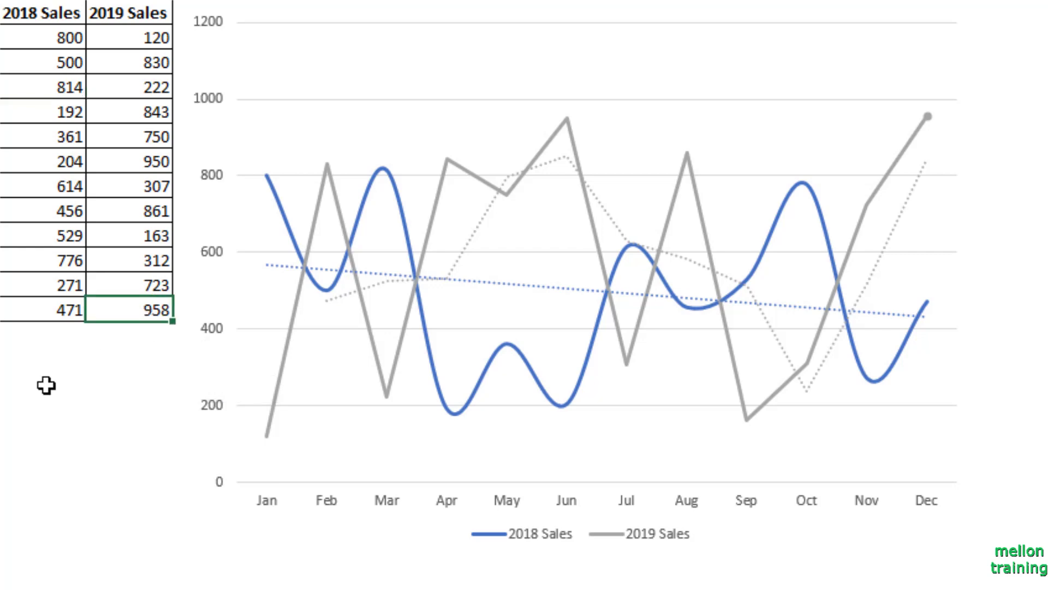
pyautogui.write('2')
pyautogui.write('00')
pyautogui.press('Return')
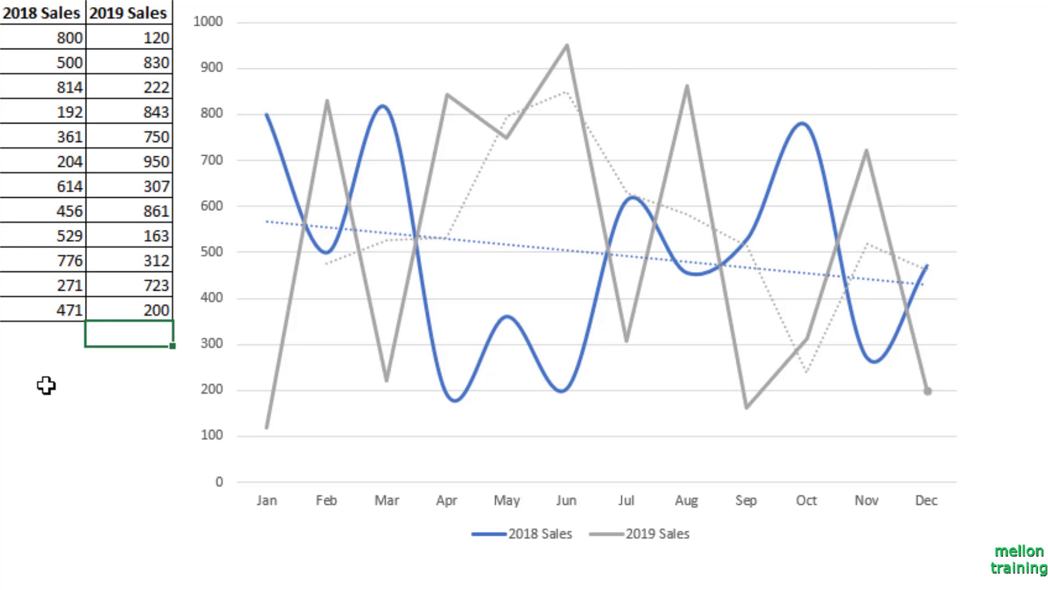
pyautogui.click(65, 310)
pyautogui.write('0')
pyautogui.press('Return')
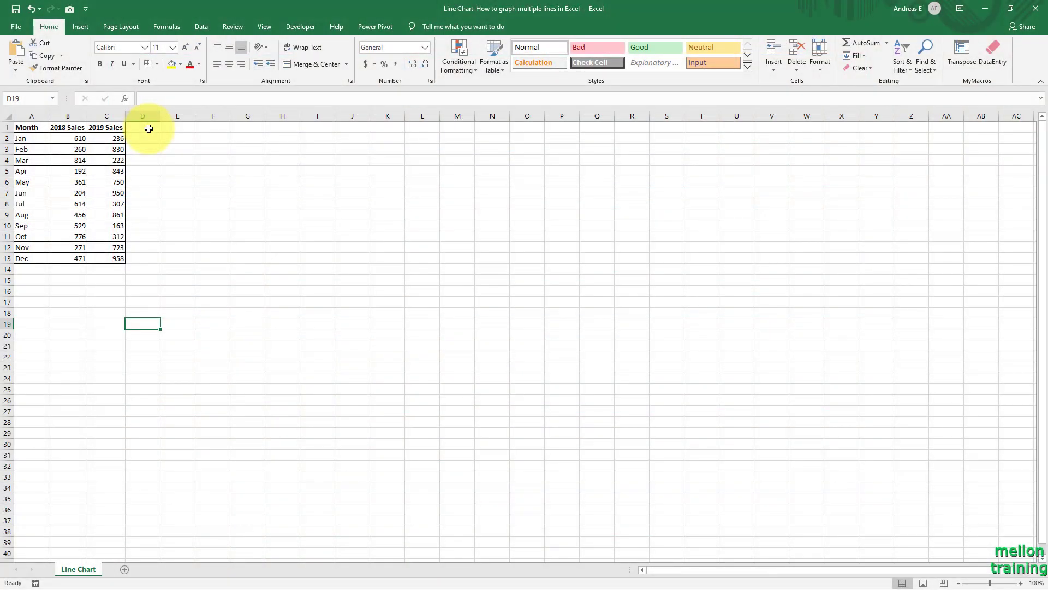
# Select the Month, 2018 Sales and 2019 Sales table from A1 to C13 for charting
pyautogui.click(148, 128)
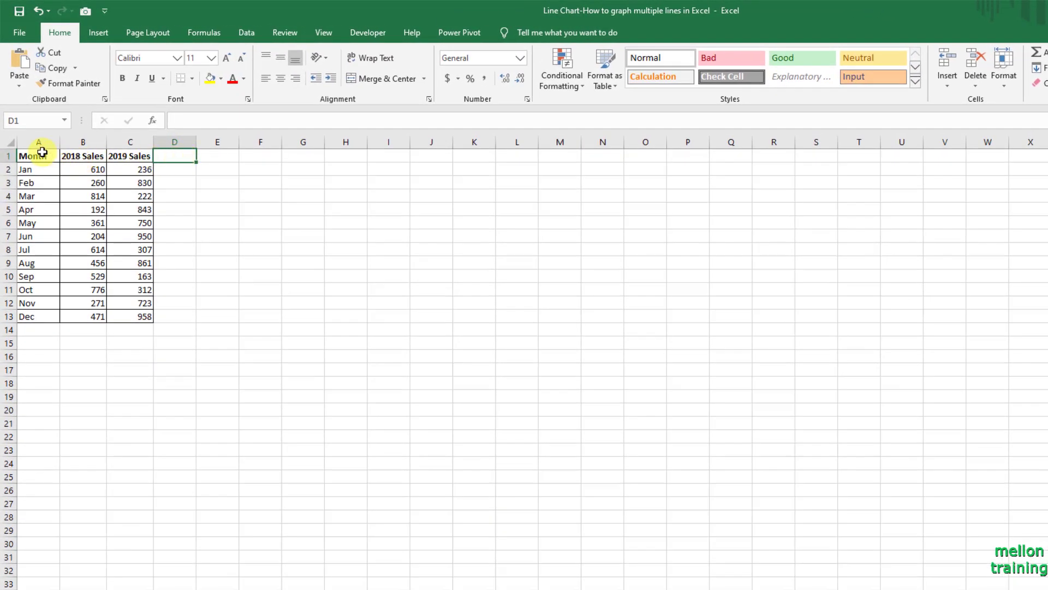
pyautogui.moveTo(42, 152); pyautogui.dragTo(149, 317)
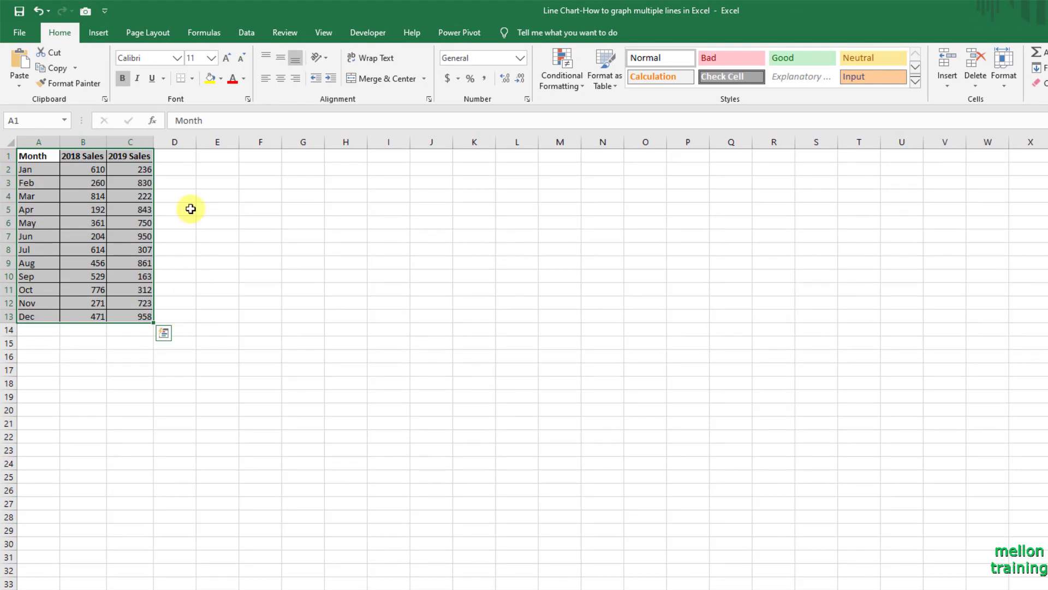
pyautogui.click(104, 41)
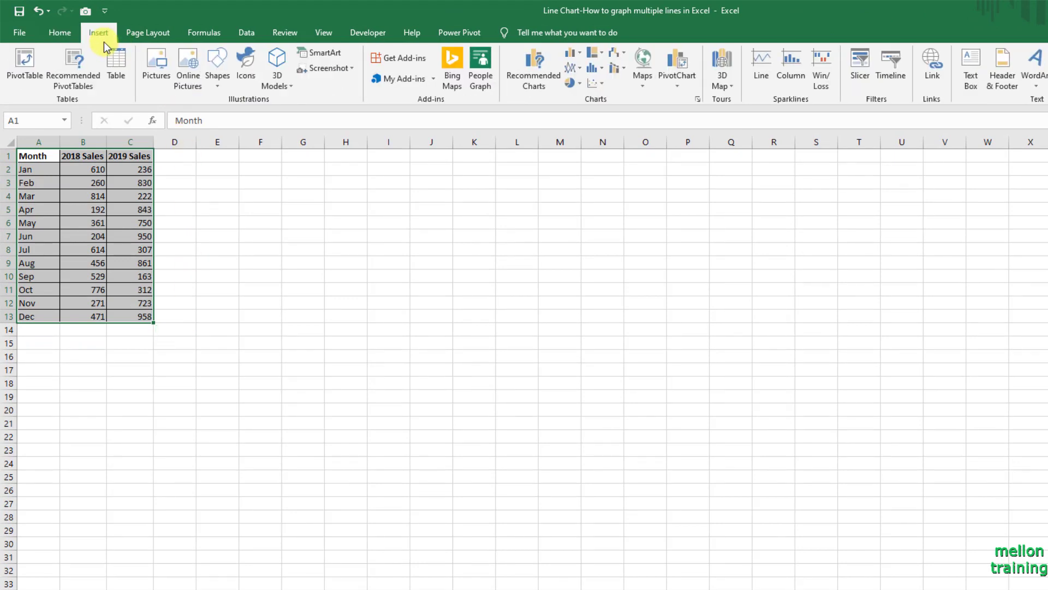
# Insert a Line with Markers chart, move it beside the table and enlarge it across columns D to O
pyautogui.click(582, 68)
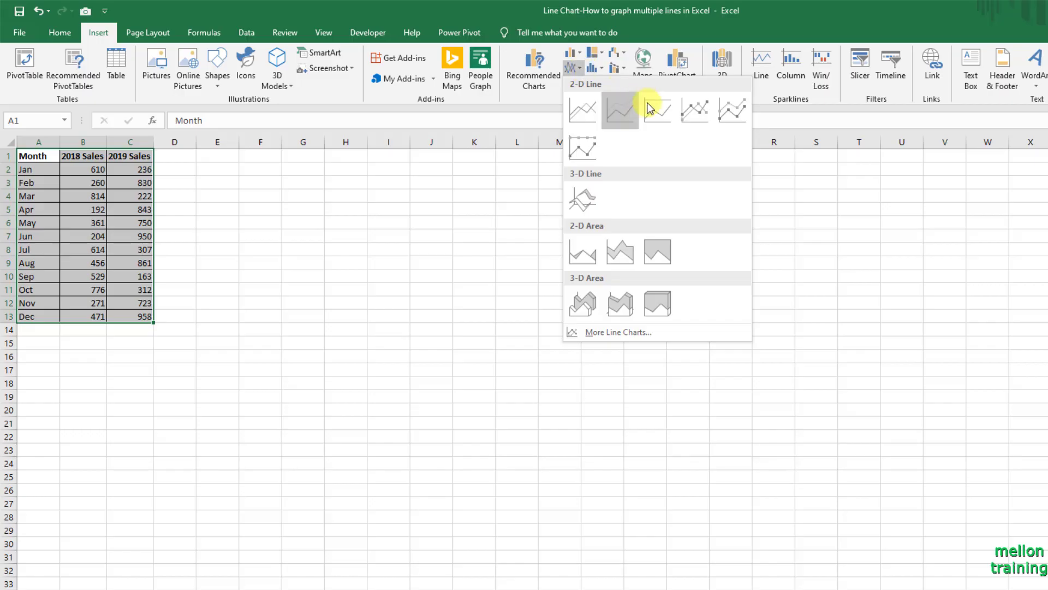
pyautogui.click(704, 112)
pyautogui.moveTo(533, 330); pyautogui.dragTo(208, 158)
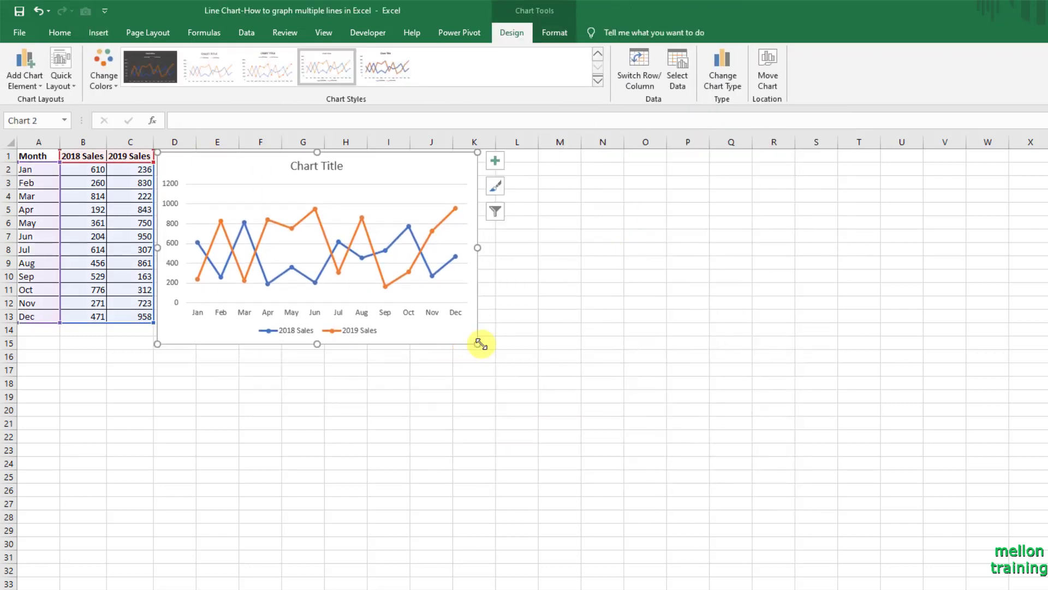
pyautogui.moveTo(479, 343); pyautogui.dragTo(666, 418)
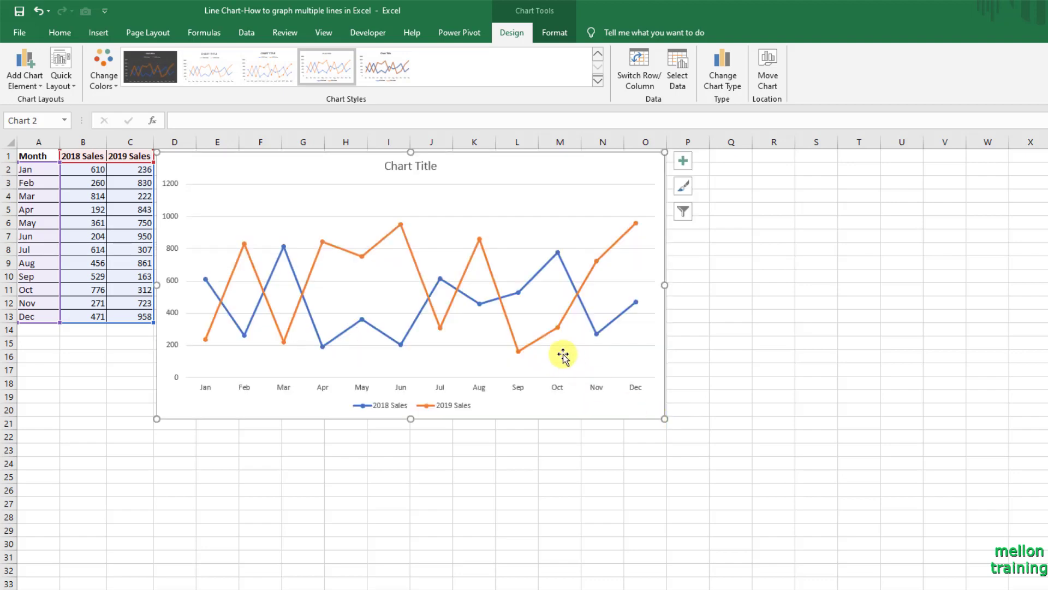
# Delete the placeholder Chart Title from the chart
pyautogui.click(407, 176)
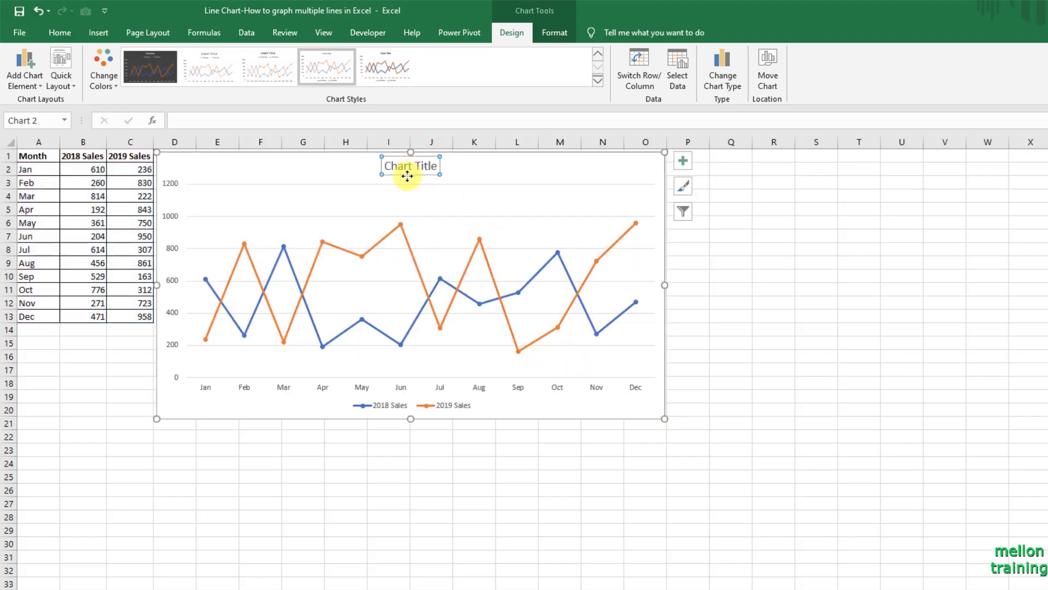
pyautogui.press('Delete')
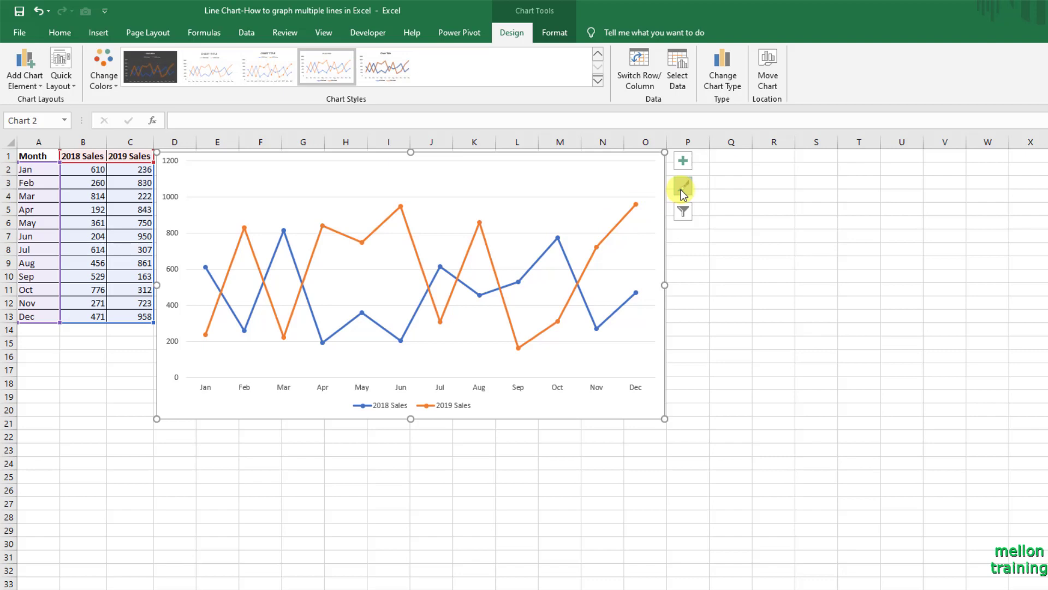
# Apply the grey-gradient chart style that shows data labels
pyautogui.click(683, 189)
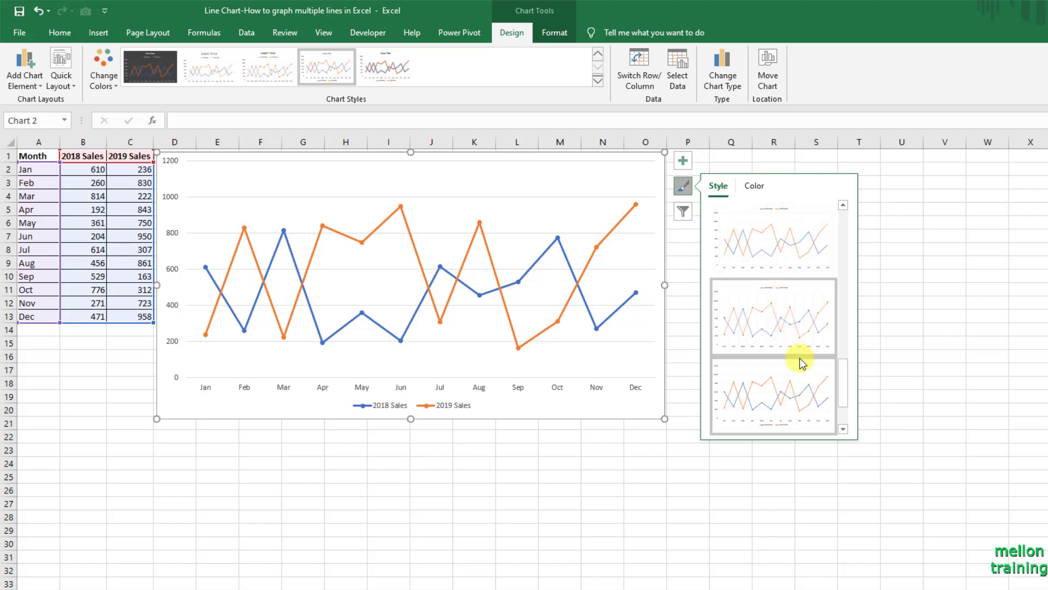
pyautogui.moveTo(843, 371); pyautogui.dragTo(845, 210)
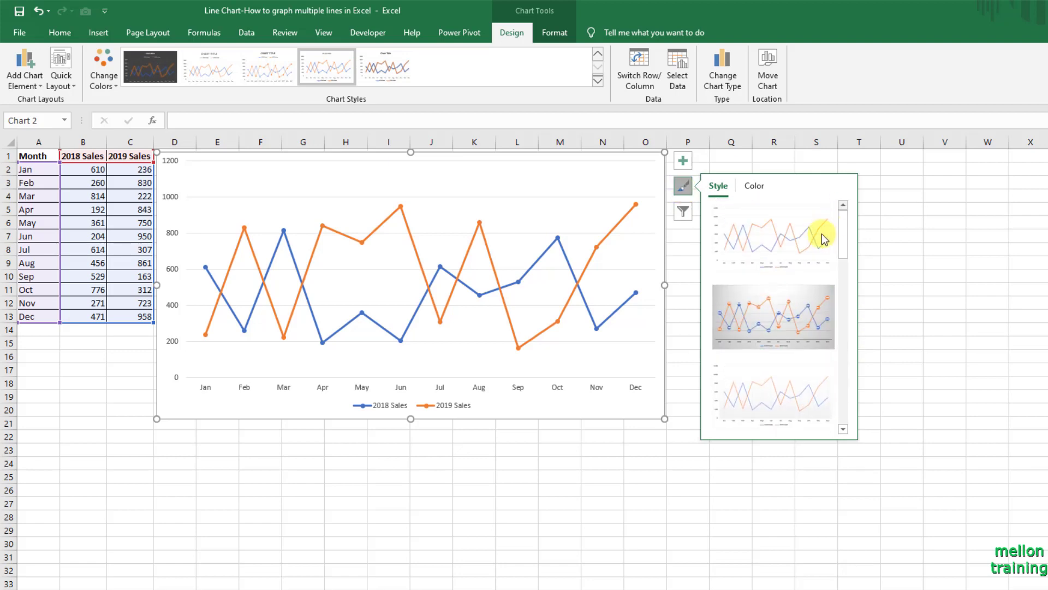
pyautogui.click(807, 299)
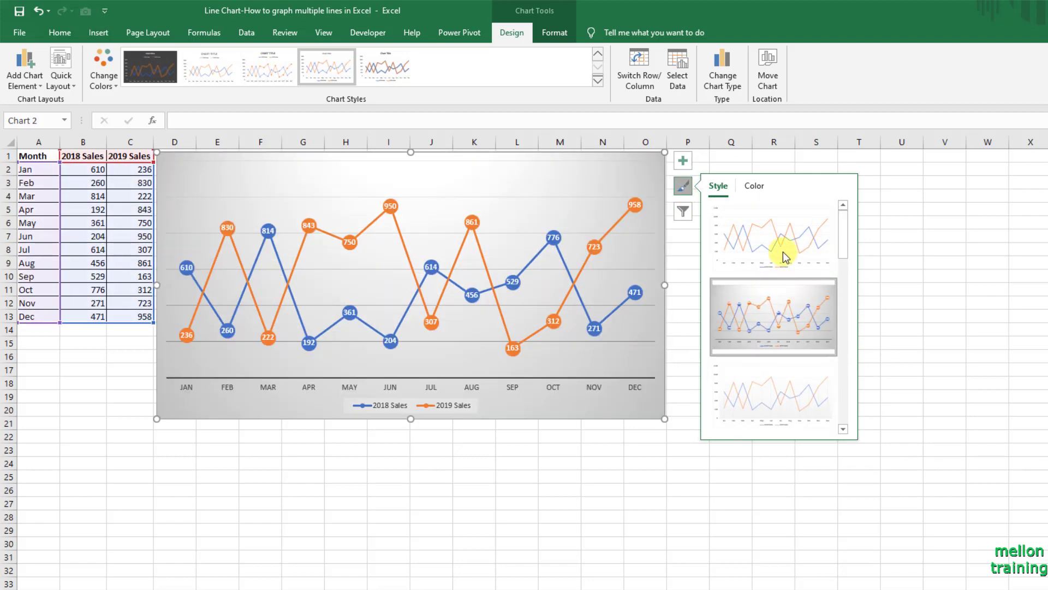
# Choose the second Colorful palette so the 2019 Sales line turns grey
pyautogui.click(756, 186)
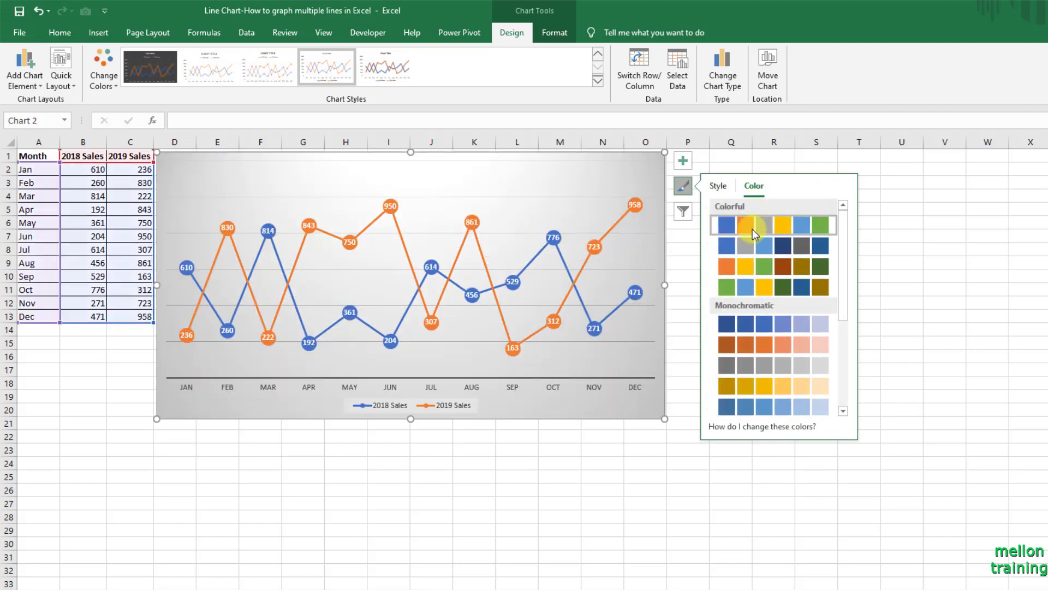
pyautogui.click(743, 244)
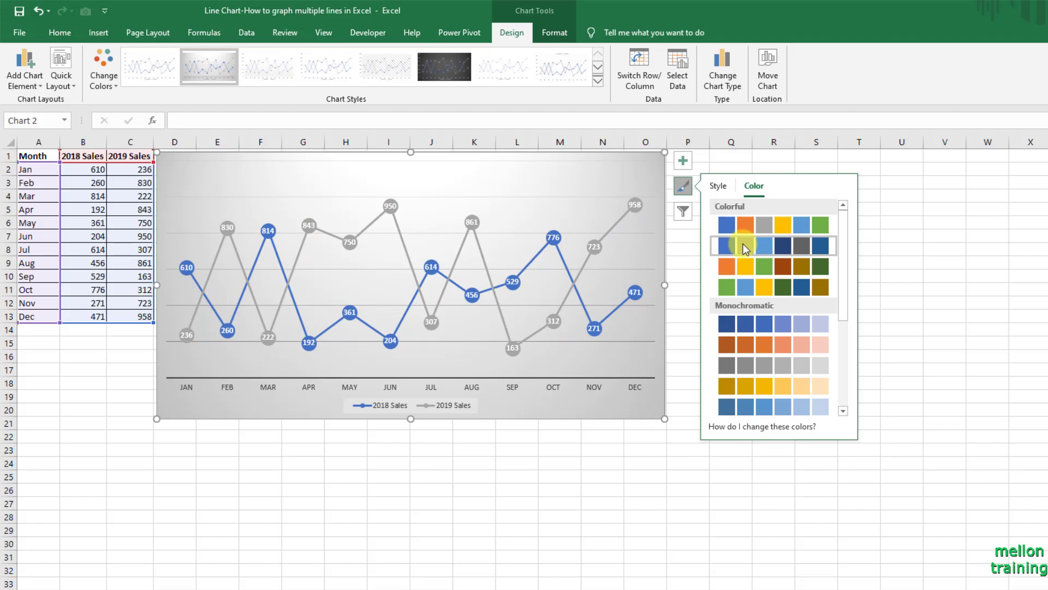
pyautogui.click(685, 164)
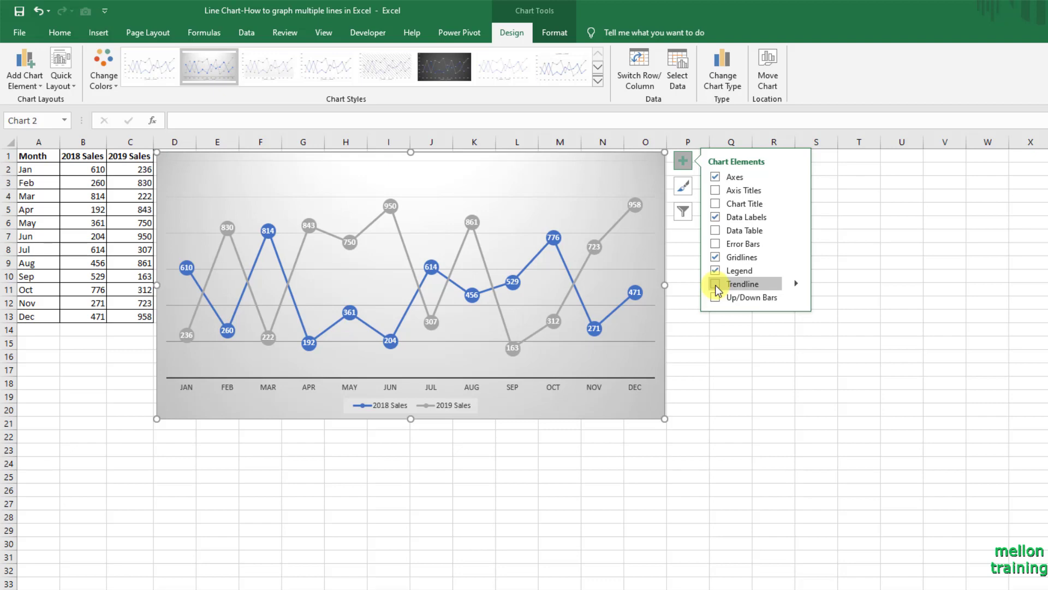
# Add linear trendlines to both the 2018 Sales and 2019 Sales series
pyautogui.click(715, 284)
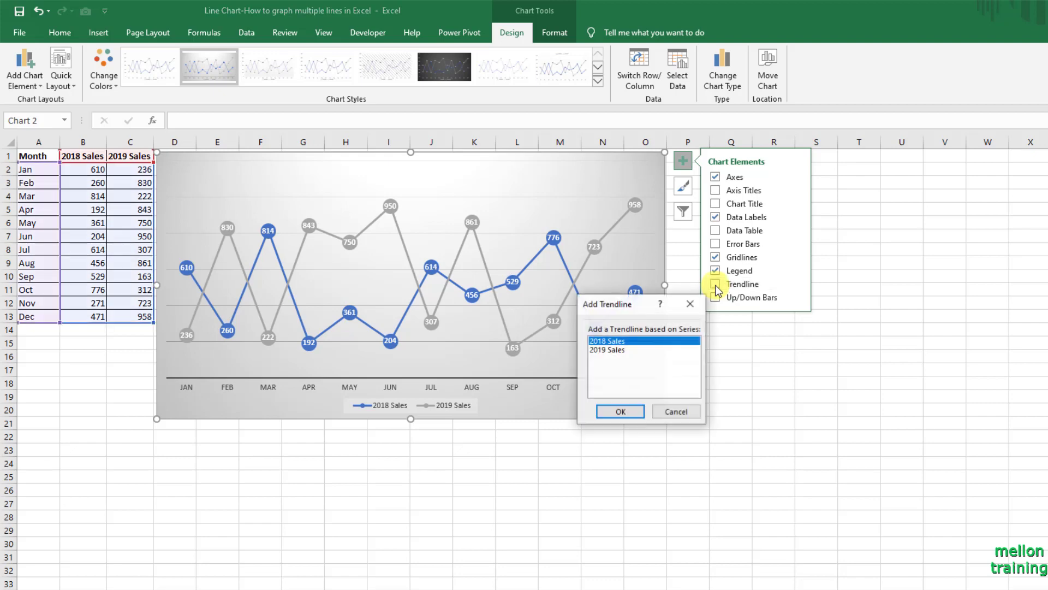
pyautogui.click(619, 414)
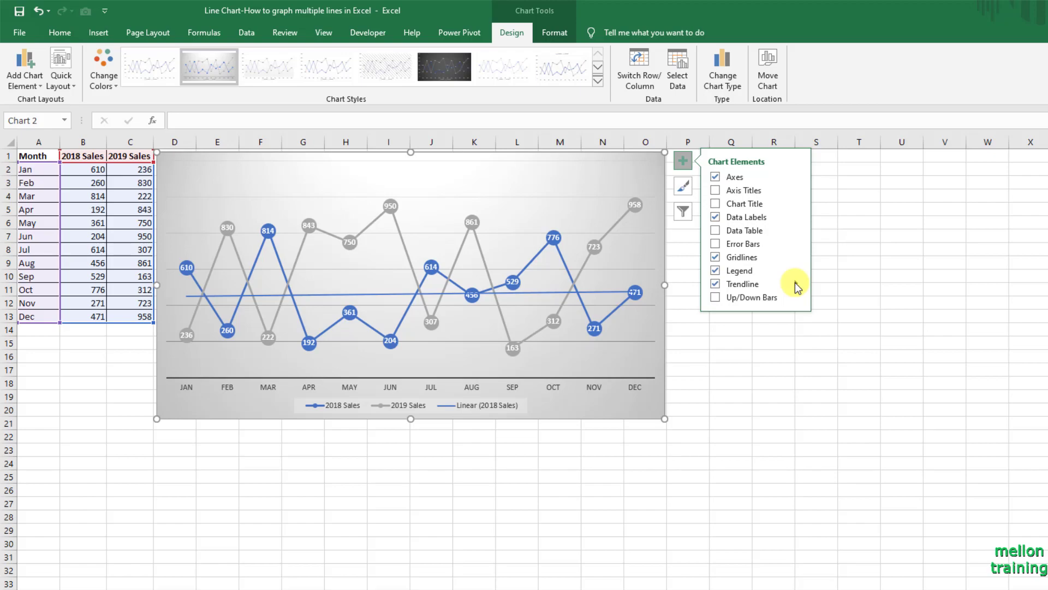
pyautogui.click(795, 282)
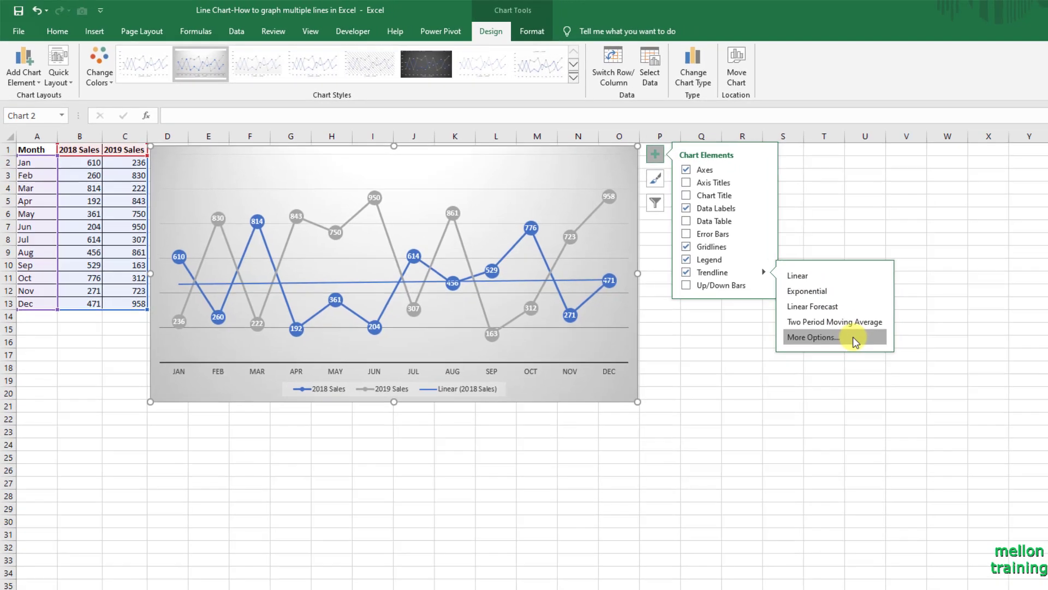
pyautogui.click(887, 349)
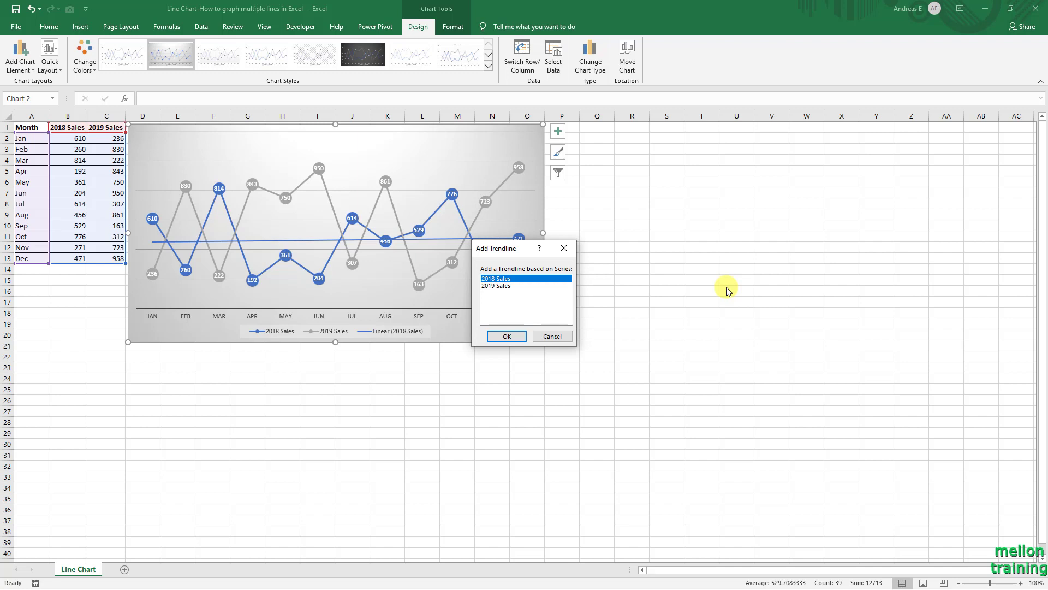
pyautogui.click(496, 286)
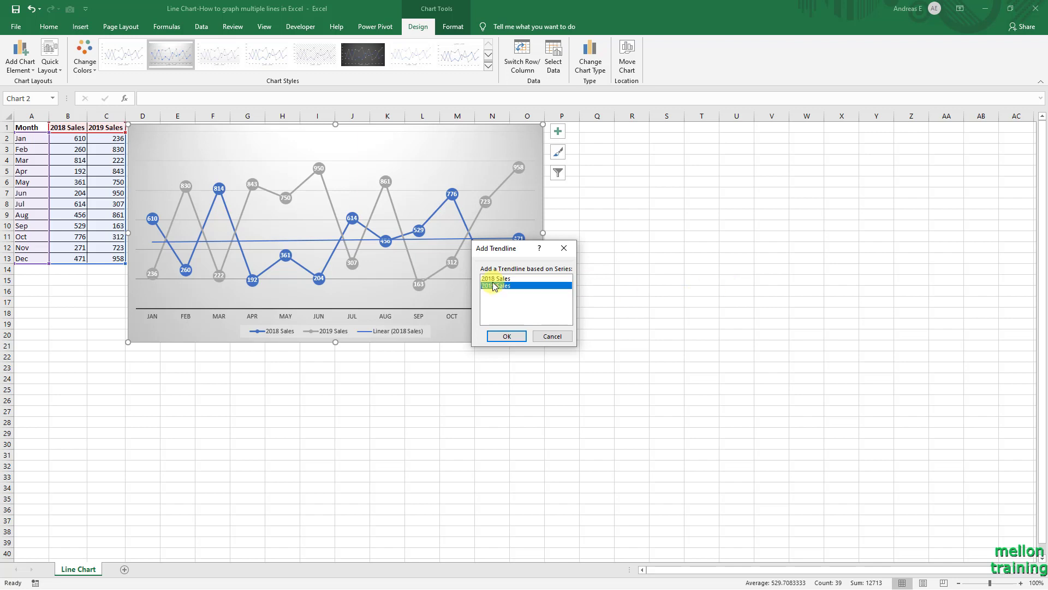
pyautogui.click(503, 334)
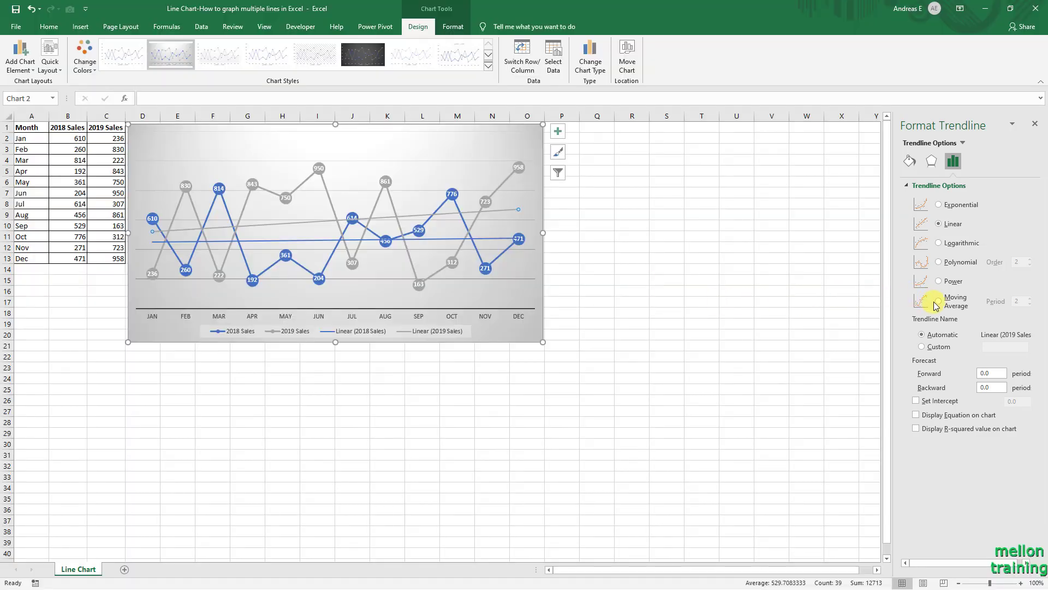
# Change the 2019 Sales trendline to a 2-period moving average
pyautogui.click(938, 301)
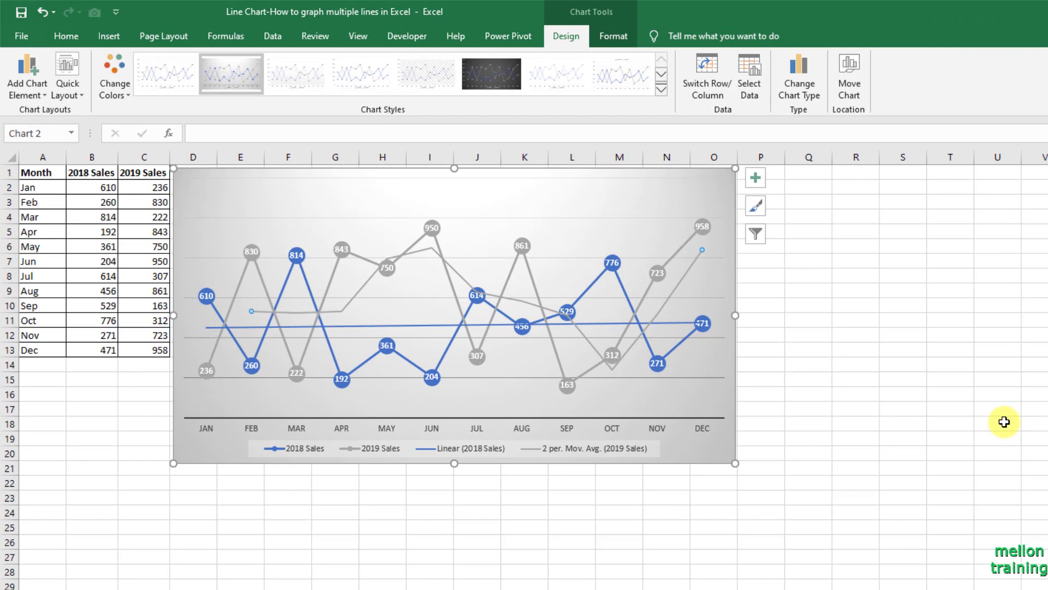
pyautogui.press('Escape')
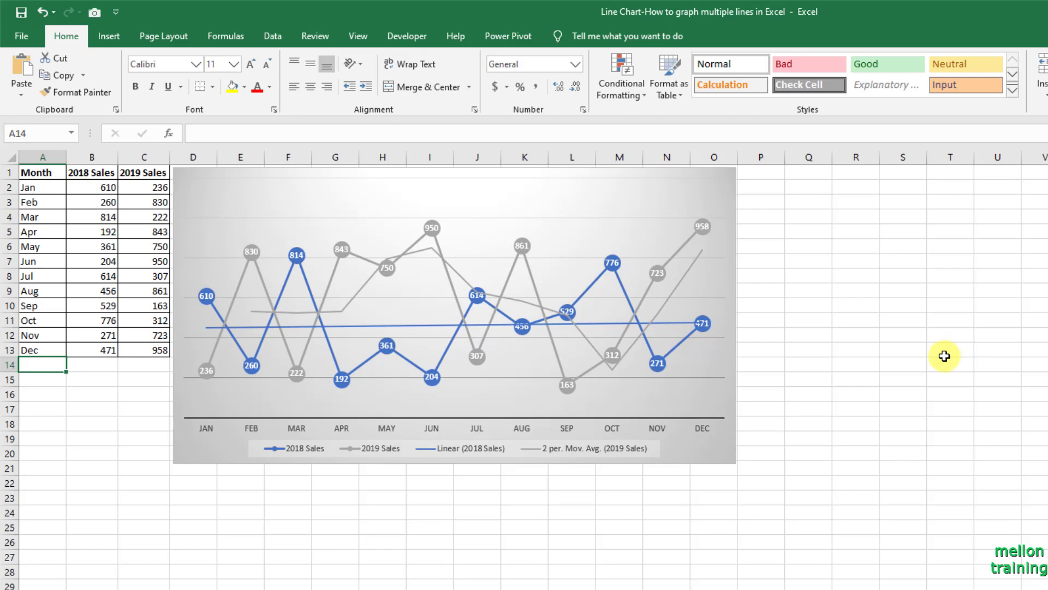
# Turn on Smoothed line for the 2018 Sales series in Format Data Series
pyautogui.moveTo(702, 322)
pyautogui.doubleClick(676, 344)
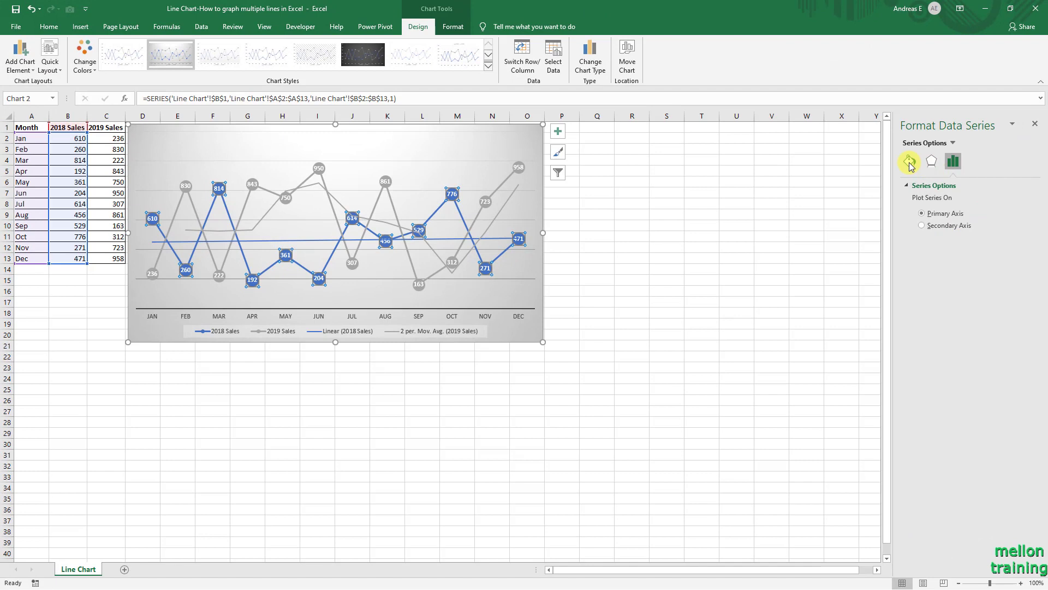
pyautogui.click(909, 162)
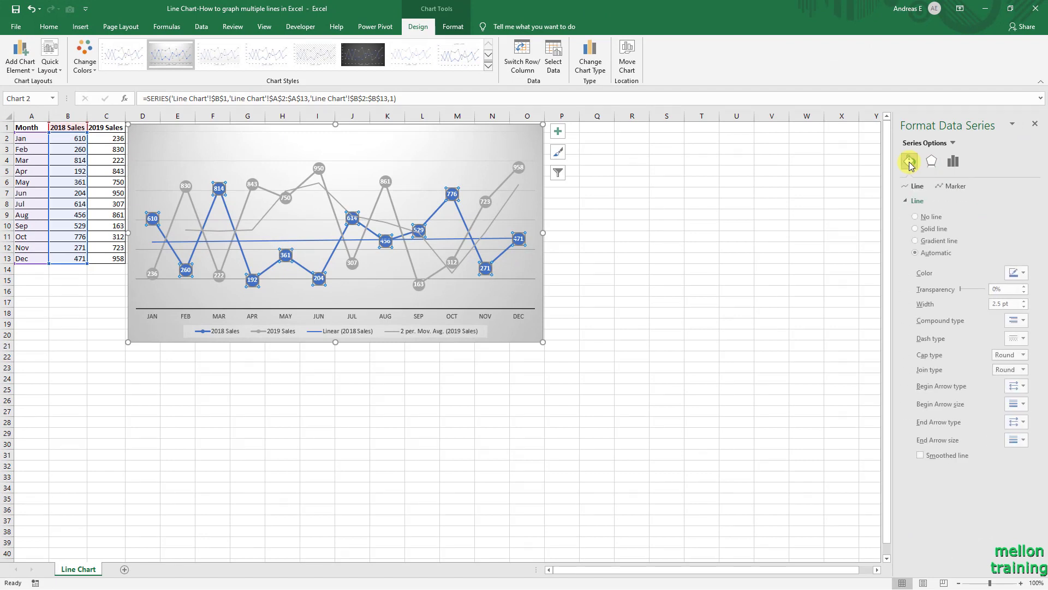
pyautogui.click(921, 456)
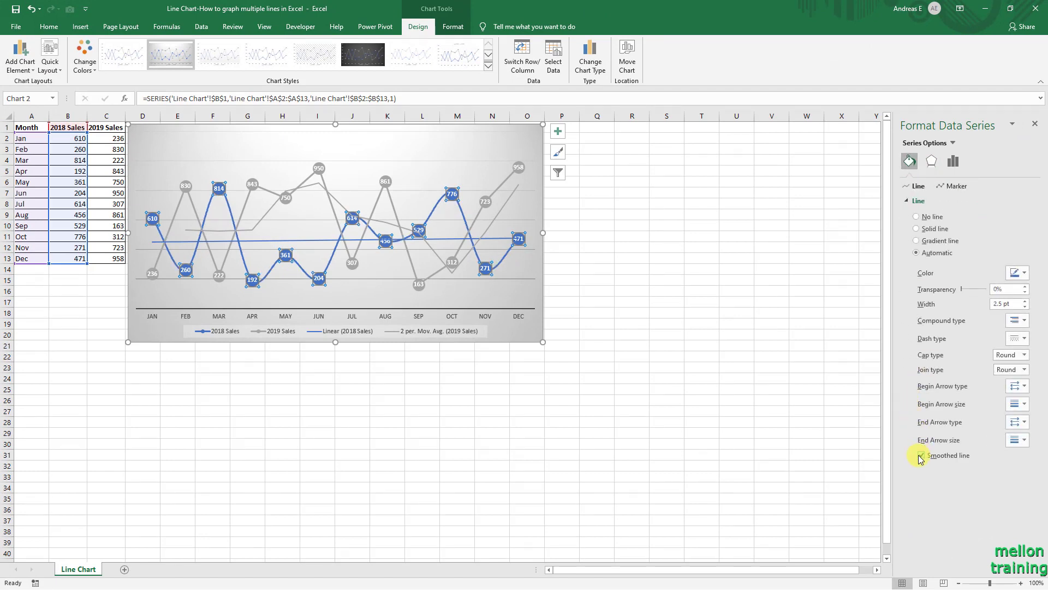
pyautogui.click(704, 304)
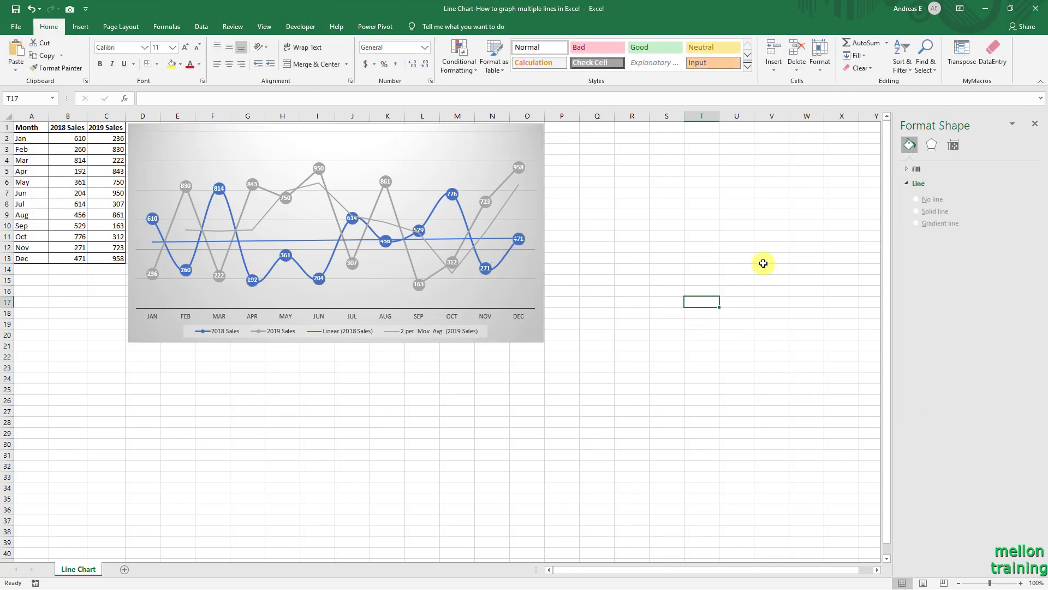
# Remove the chart's horizontal gridlines and hide the worksheet gridlines
pyautogui.click(392, 161)
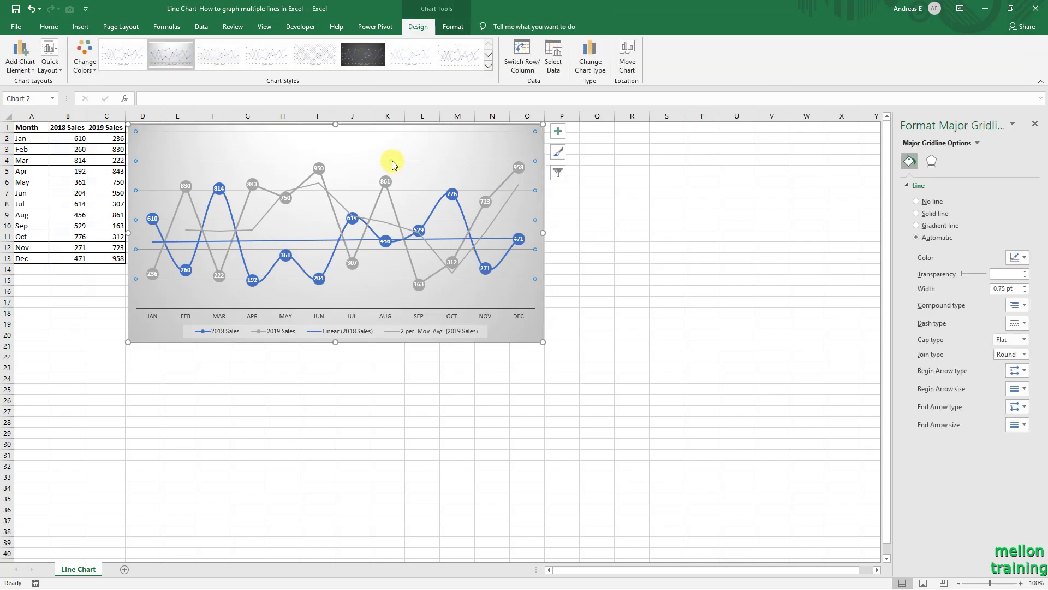
pyautogui.press('Escape')
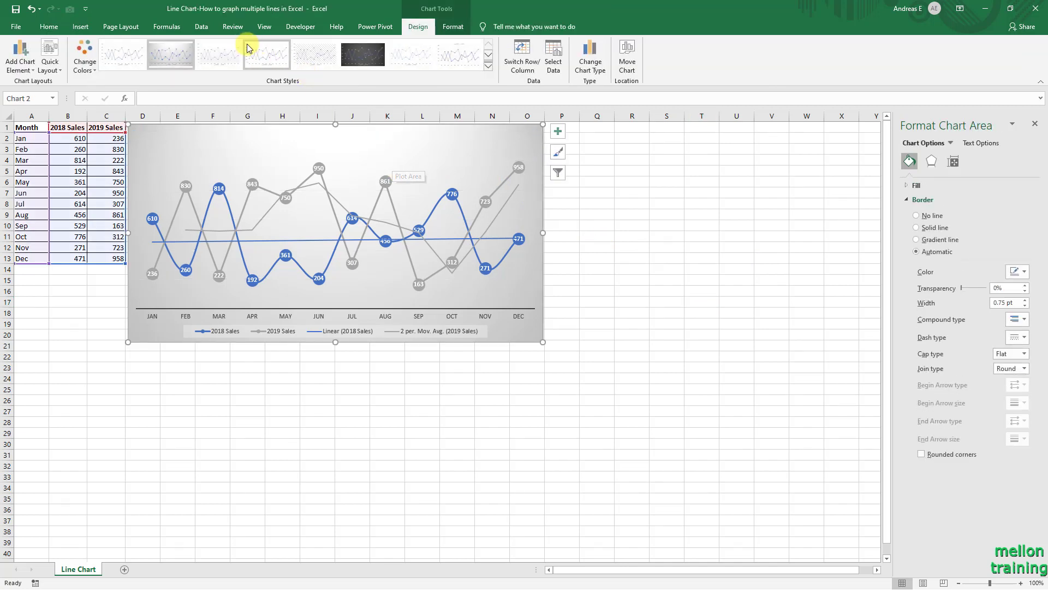
pyautogui.click(265, 26)
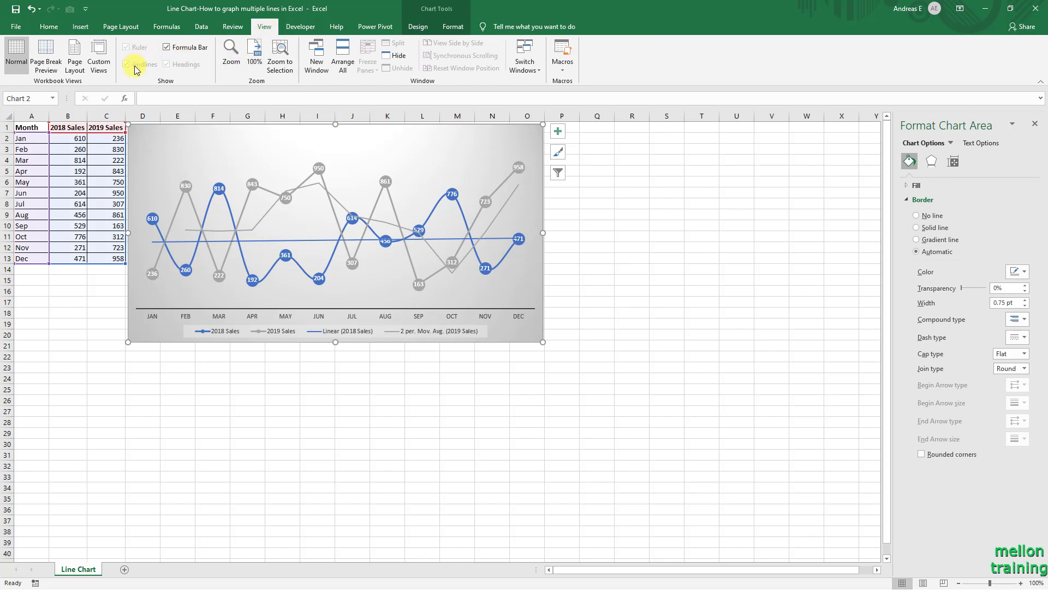
pyautogui.click(75, 323)
pyautogui.click(126, 64)
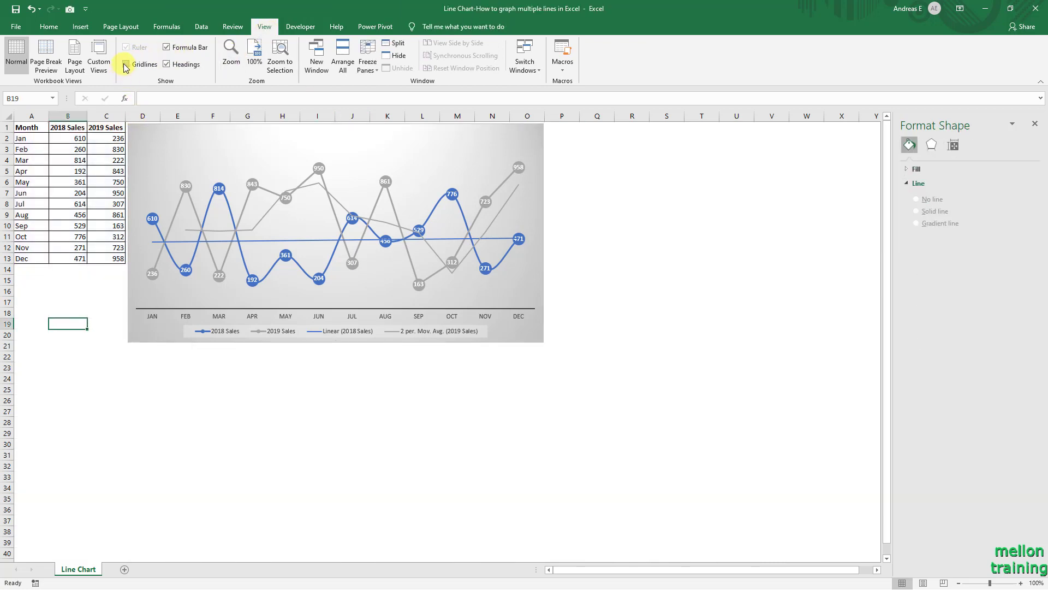
# Delete the Linear (2018 Sales) and moving-average trendline entries from the legend
pyautogui.click(358, 334)
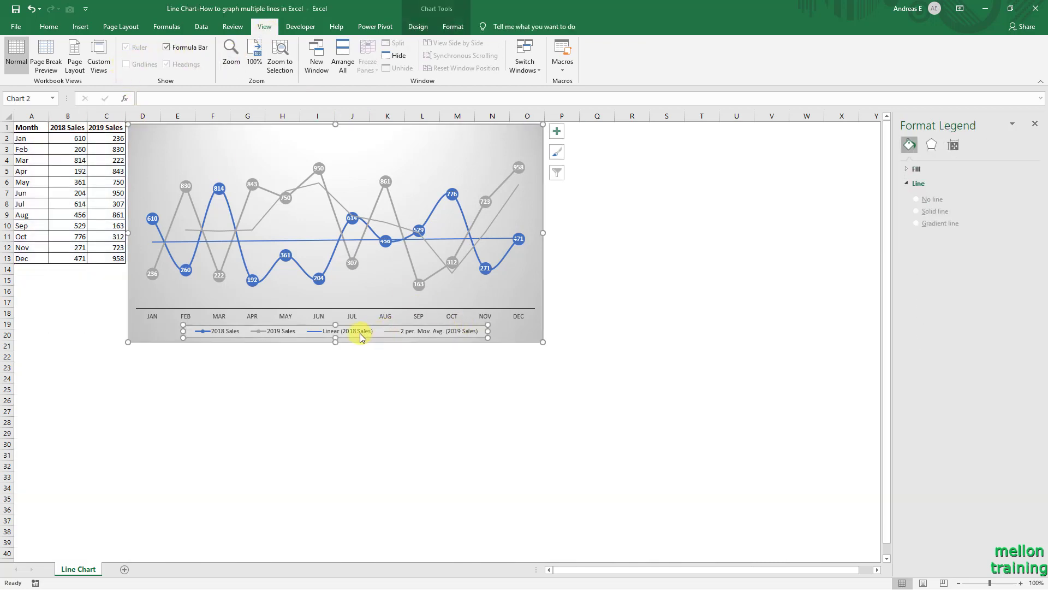
pyautogui.click(359, 337)
pyautogui.press('Delete')
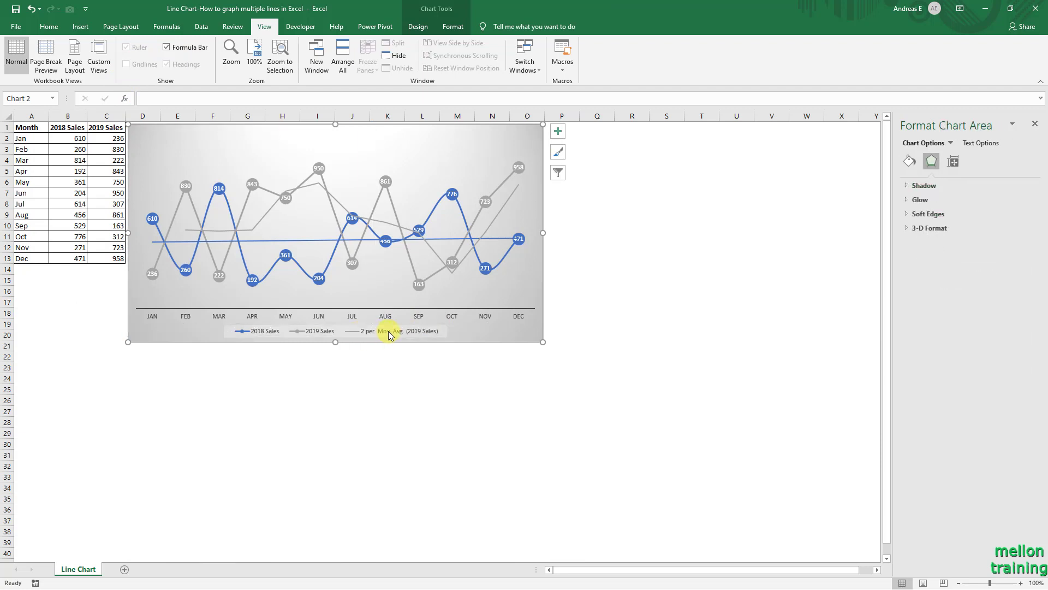
pyautogui.click(388, 334)
pyautogui.click(387, 334)
pyautogui.press('Delete')
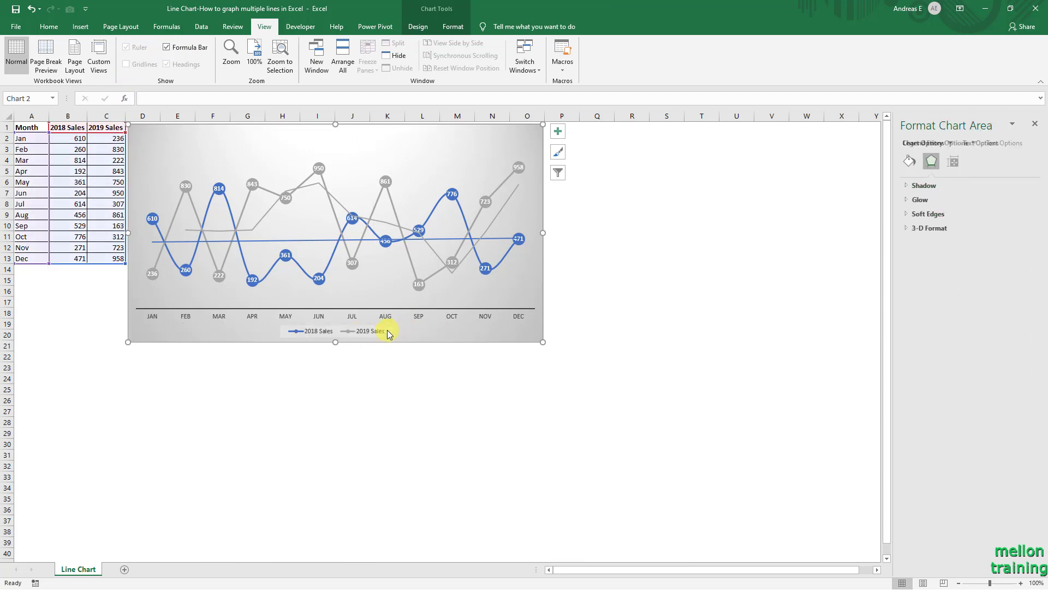
# Set the chart's Shape Outline to No Outline
pyautogui.click(418, 27)
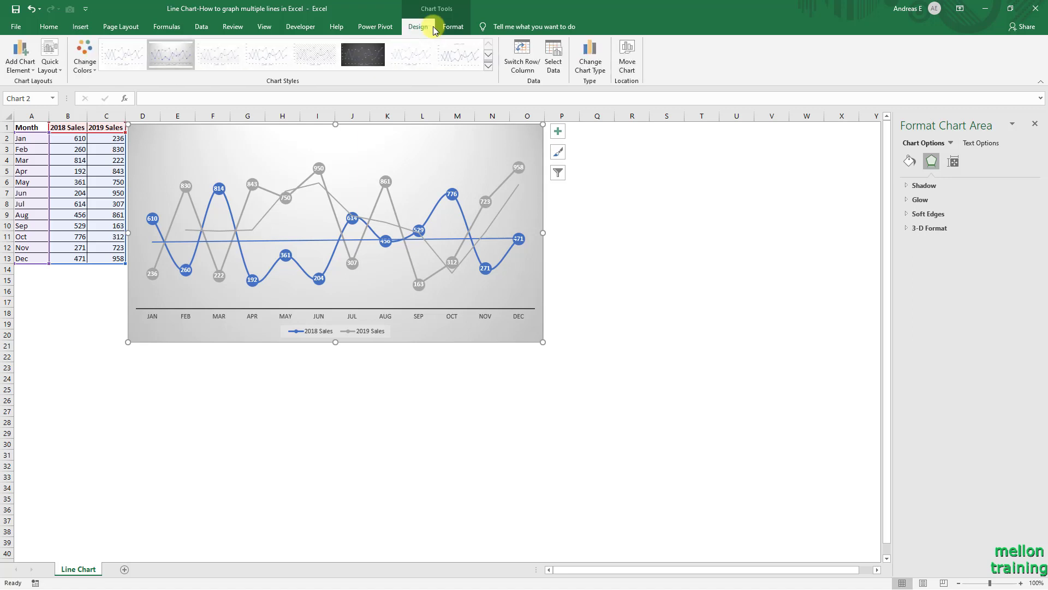
pyautogui.click(453, 27)
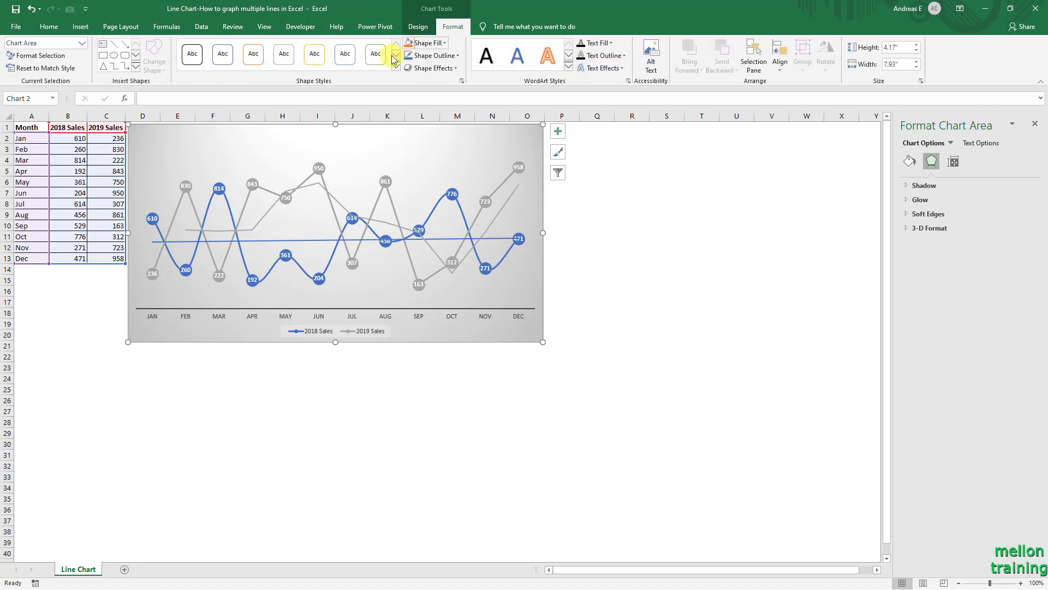
pyautogui.click(460, 55)
pyautogui.click(444, 176)
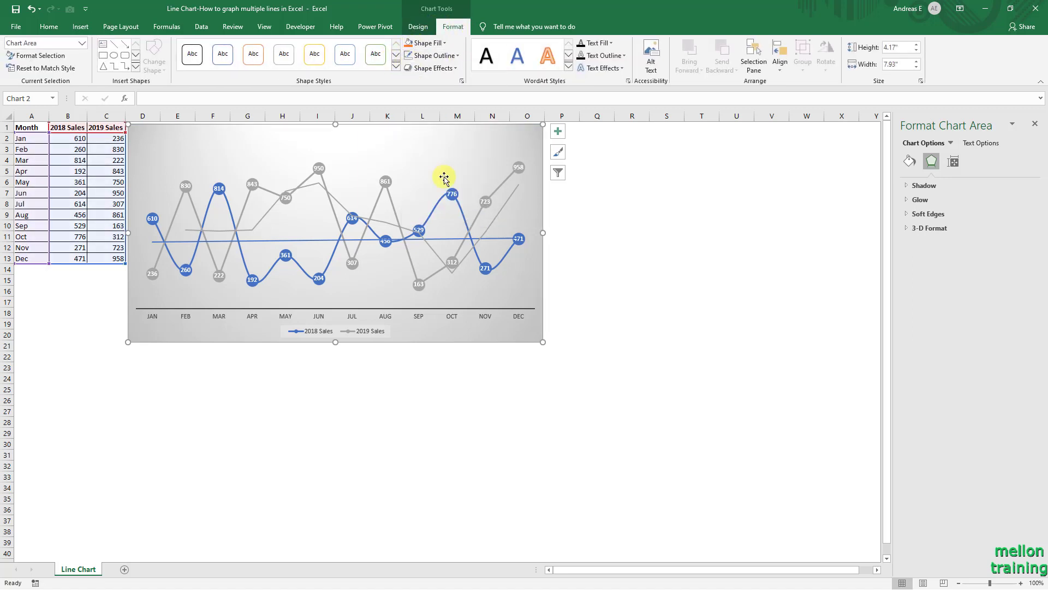
pyautogui.click(599, 236)
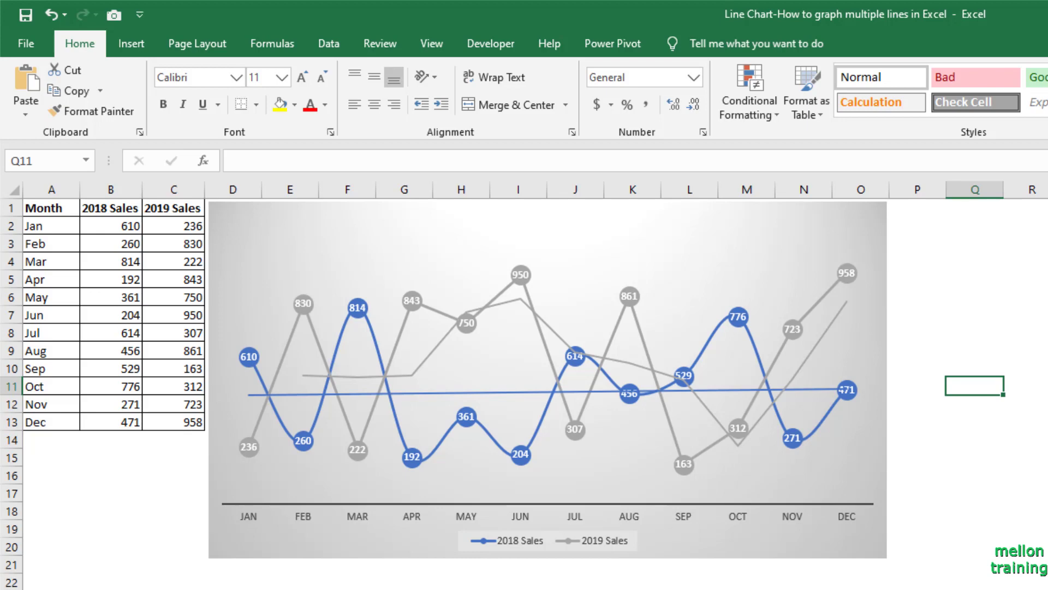
pyautogui.click(836, 316)
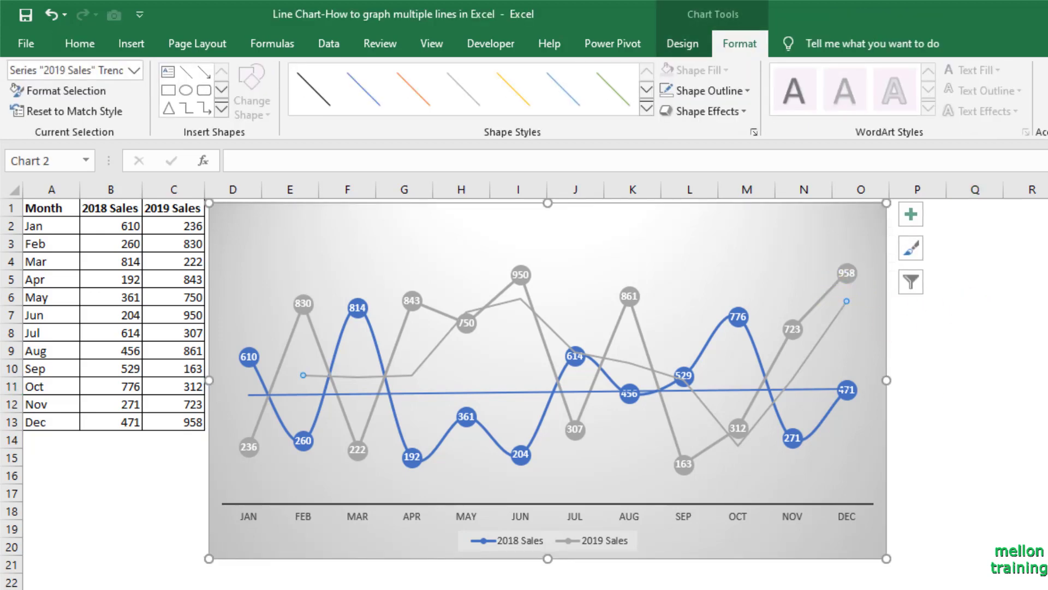